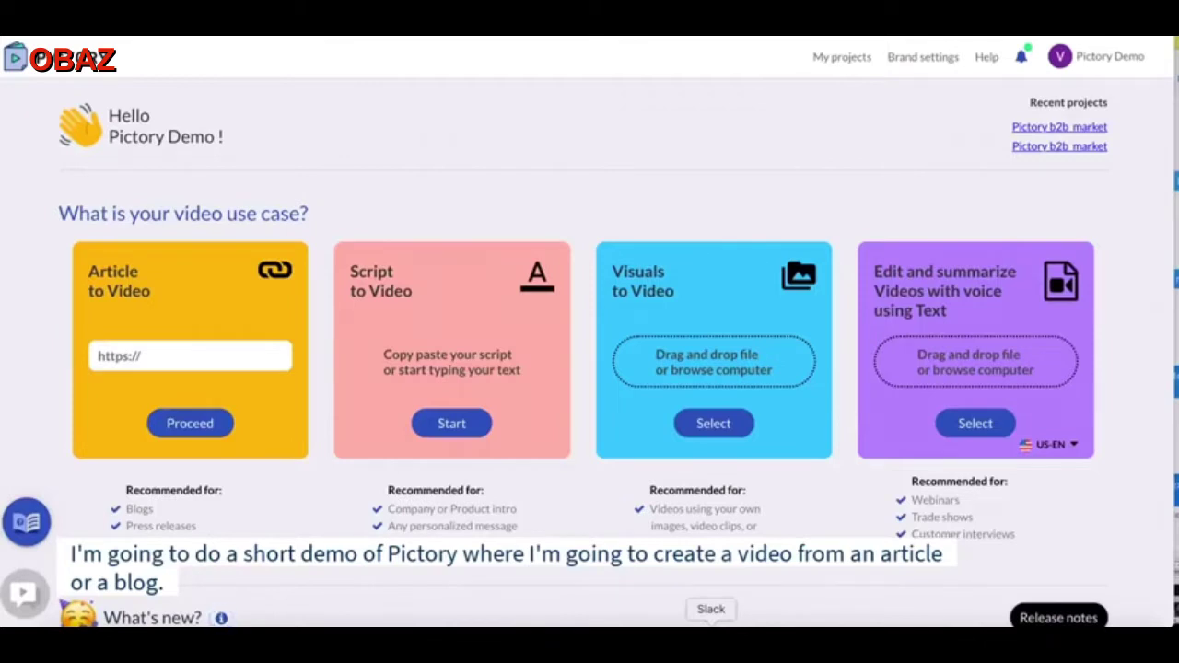
Submit the b2b_marketing_blog article URL to Article to Video for AI summarizing
click(147, 361)
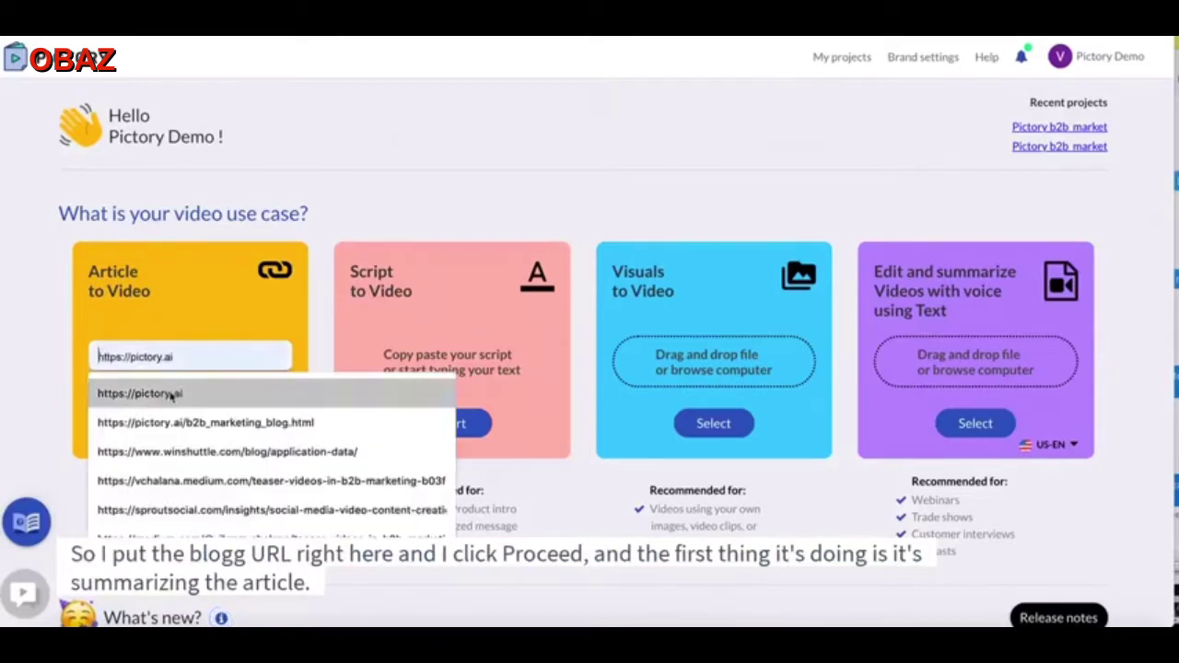
click(180, 423)
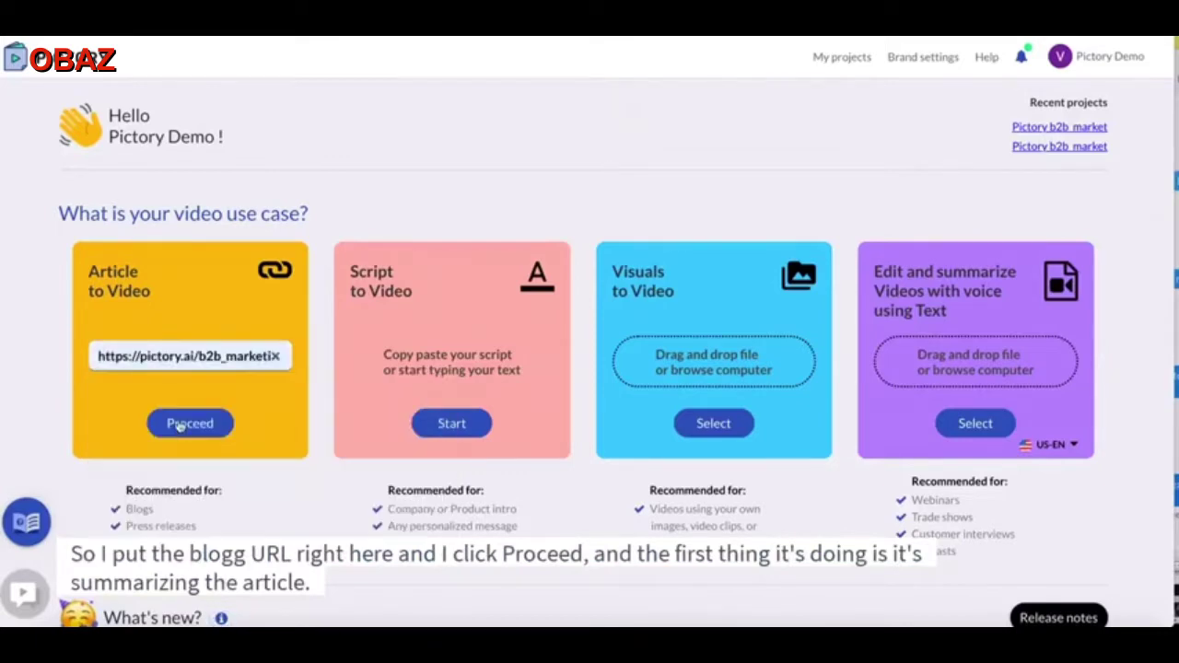
click(180, 424)
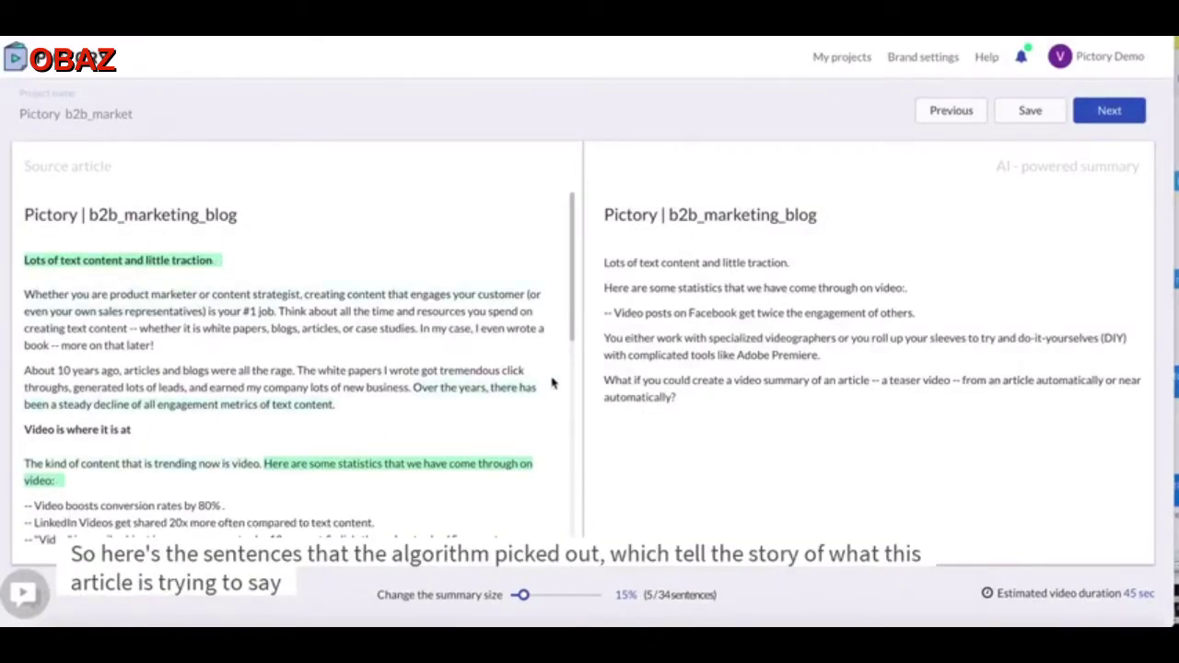
Add the 80% conversion and LinkedIn 20x sentences, drop 'Here are some statistics', and continue
scroll(247, 455, down, 10)
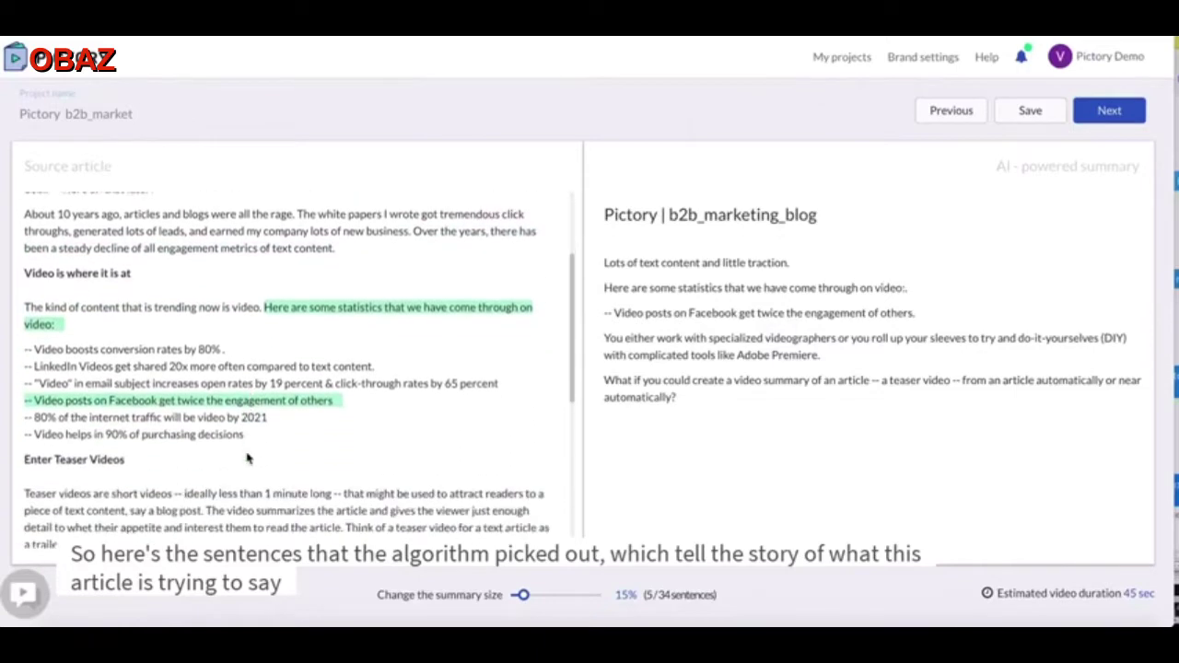
scroll(247, 456, down, 2)
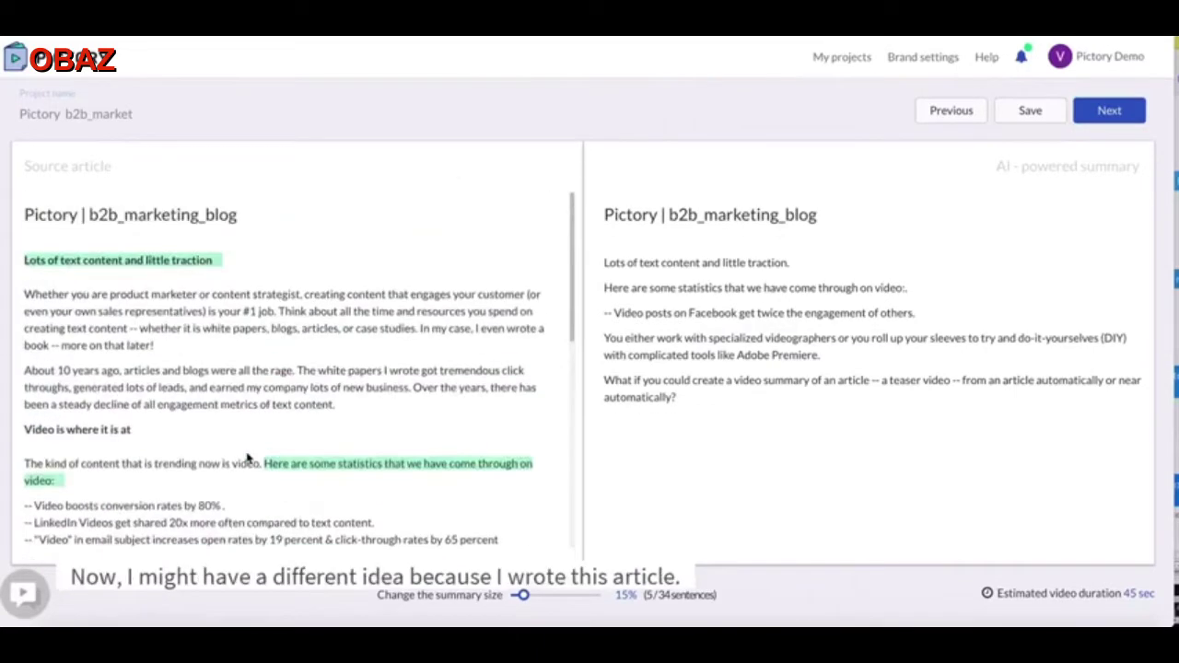
scroll(247, 457, down, 2)
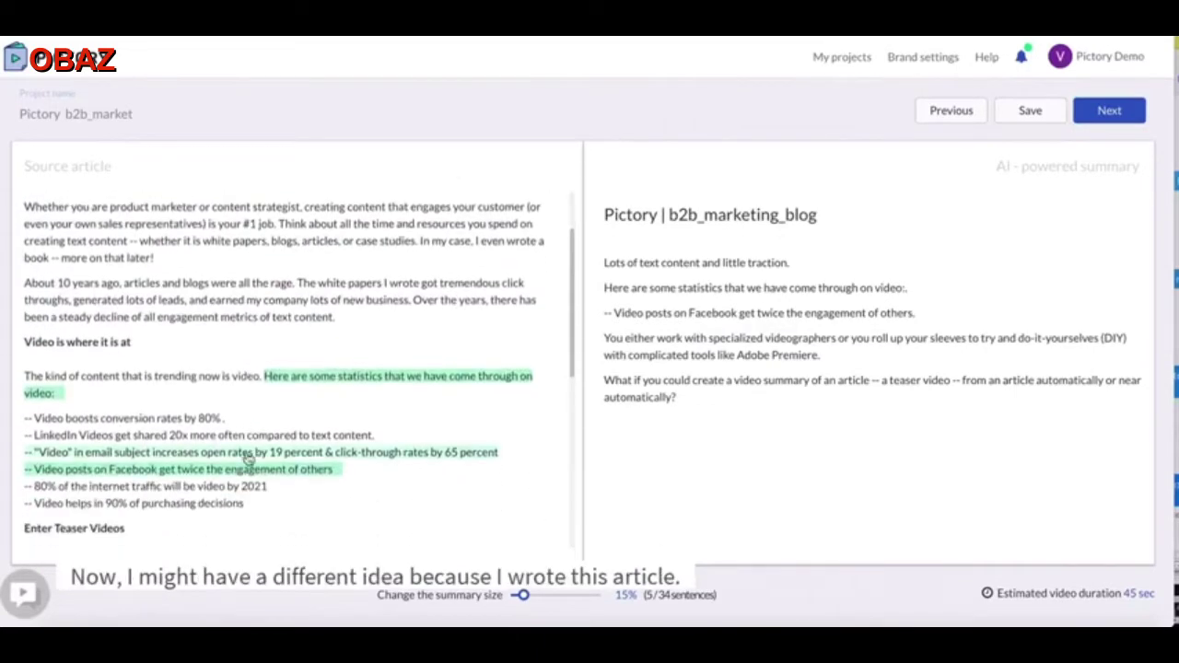
click(169, 422)
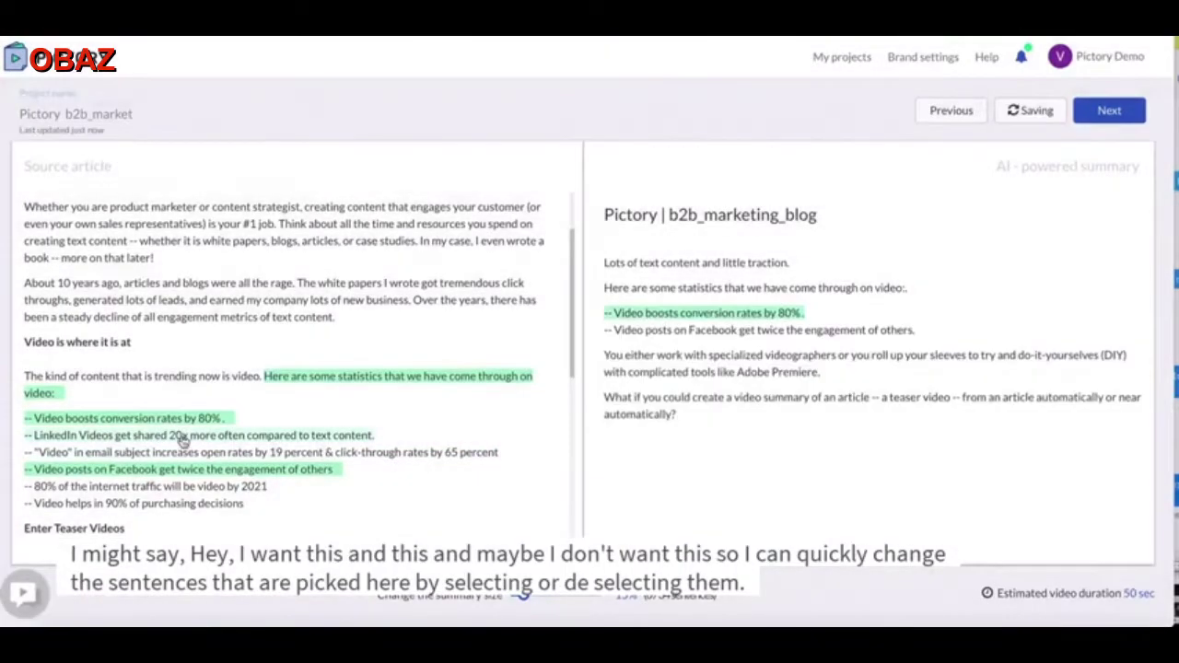
click(156, 435)
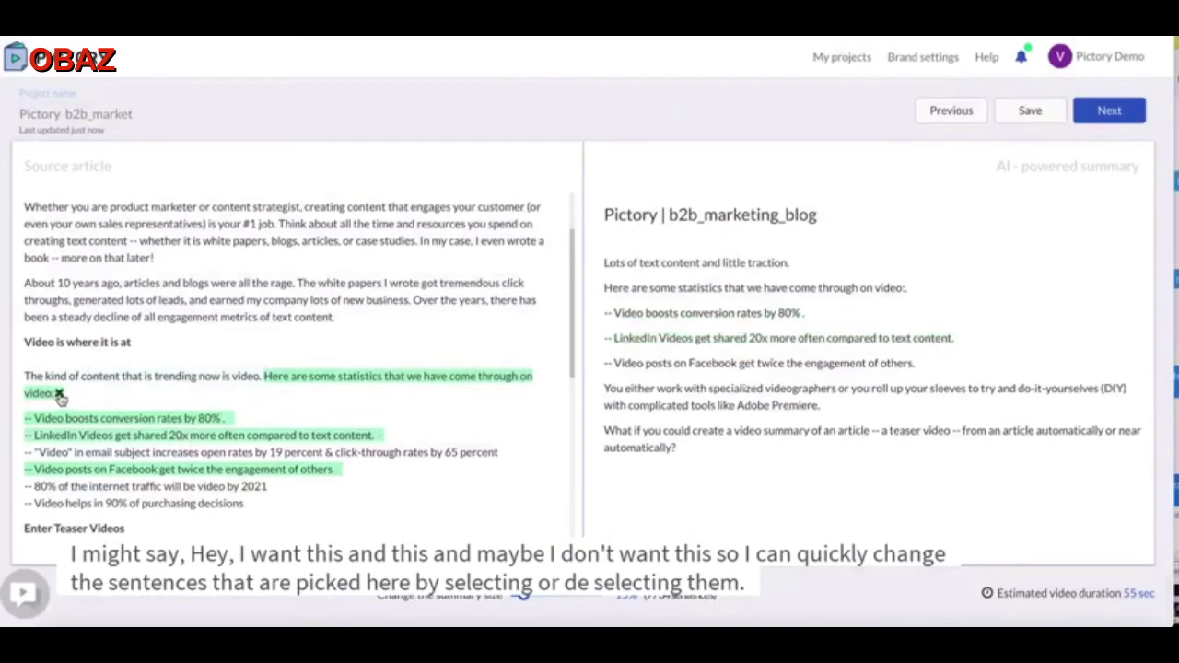
click(58, 393)
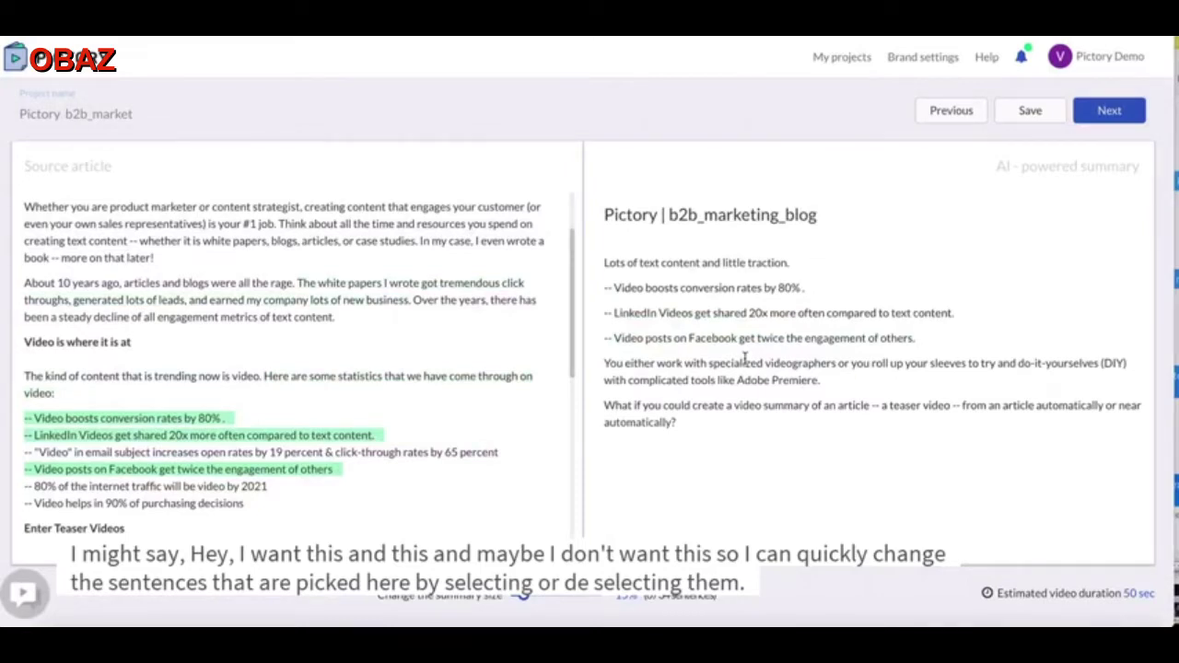
click(1099, 112)
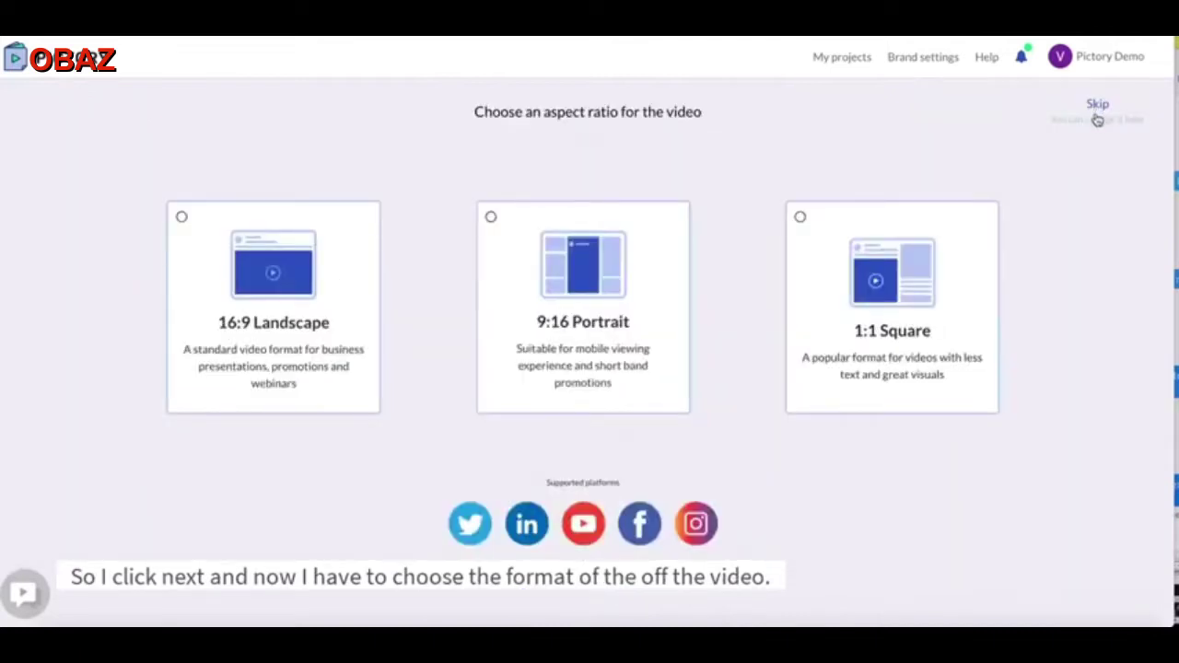
Choose the 16:9 Landscape format and build the storyboard
click(247, 322)
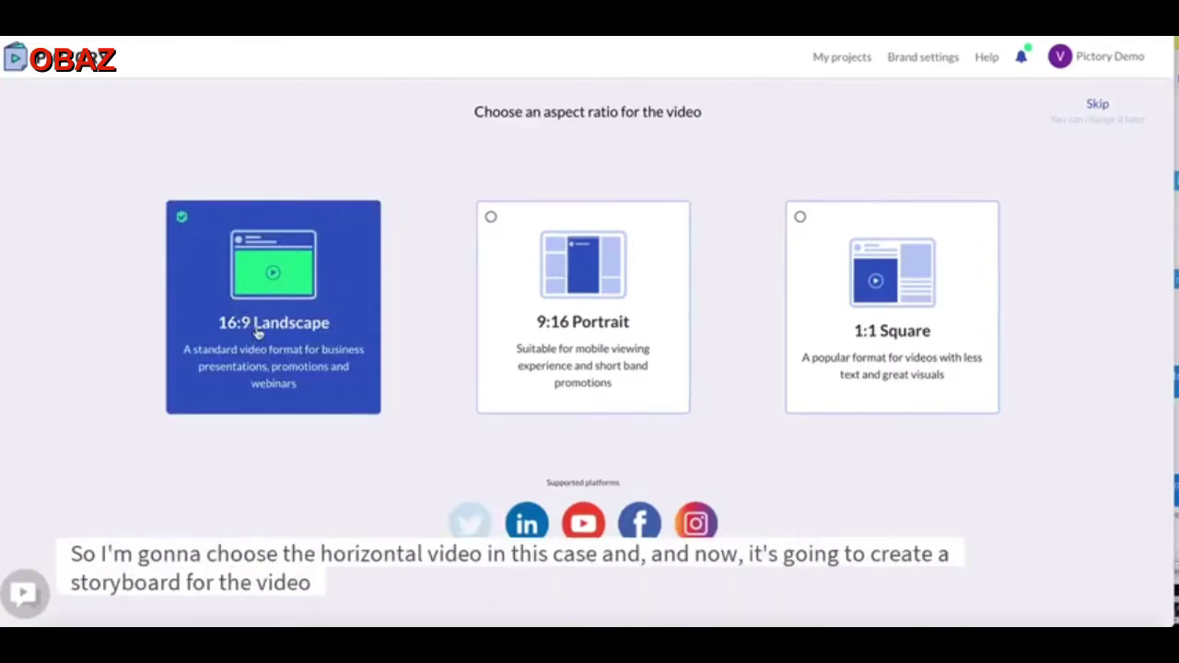
click(258, 333)
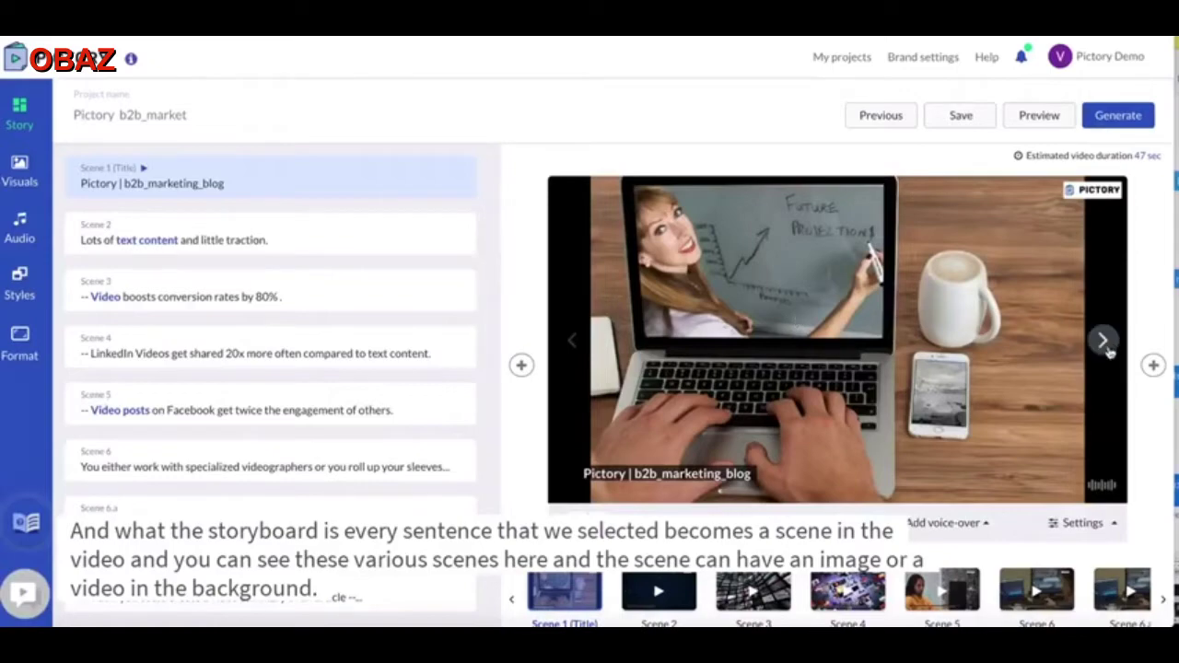
Delete the leading dashes from Scene 4's subtitle, then show the visuals library for Scene 2
click(1104, 342)
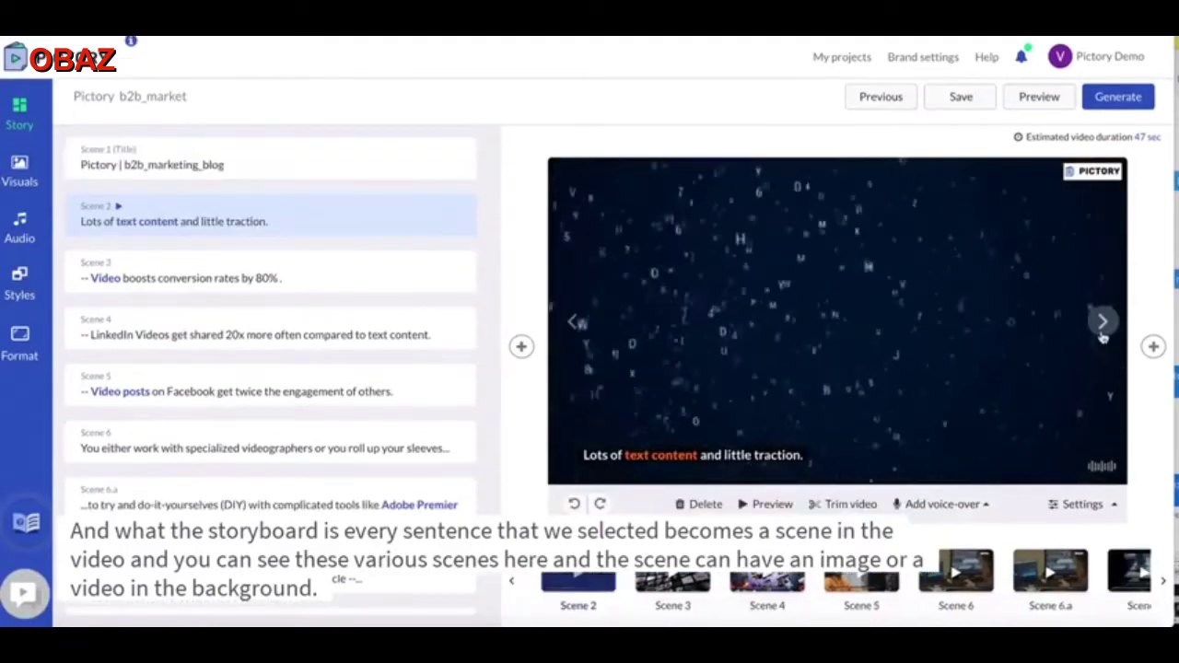
click(1102, 324)
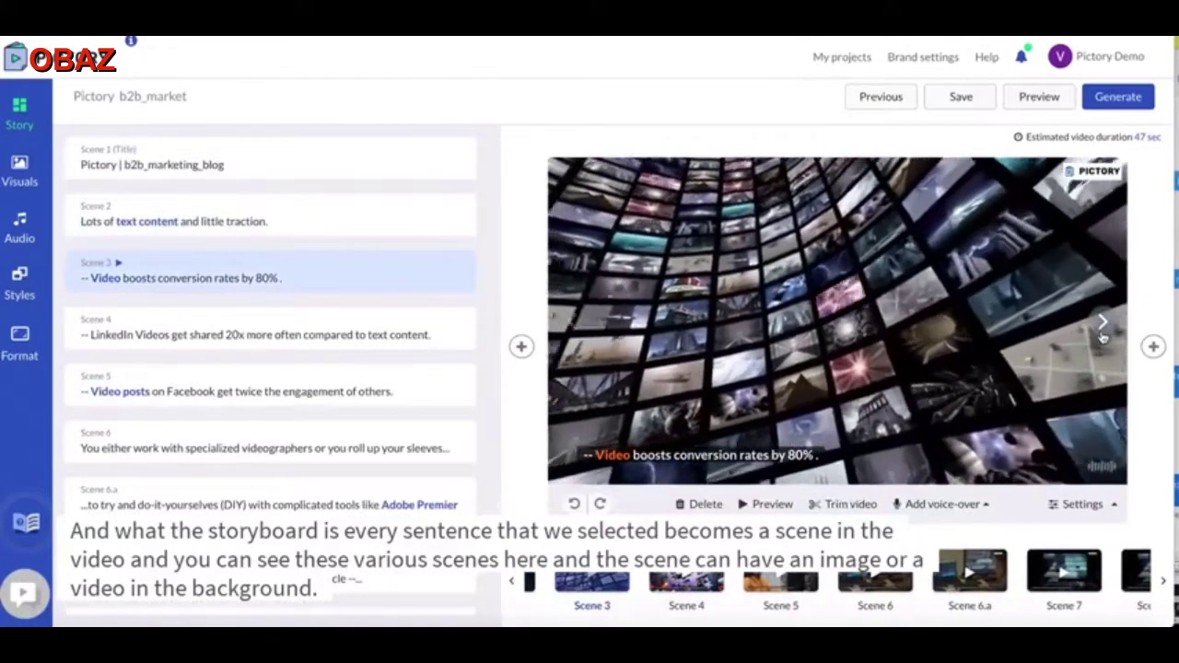
click(1103, 333)
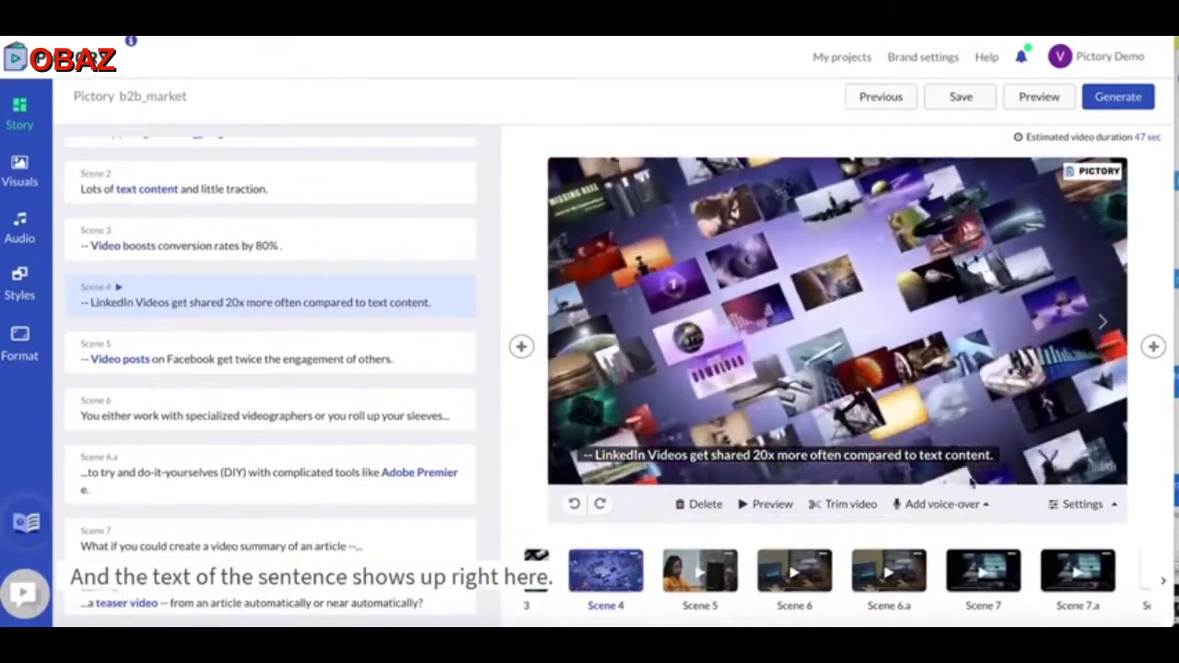
double_click(589, 456)
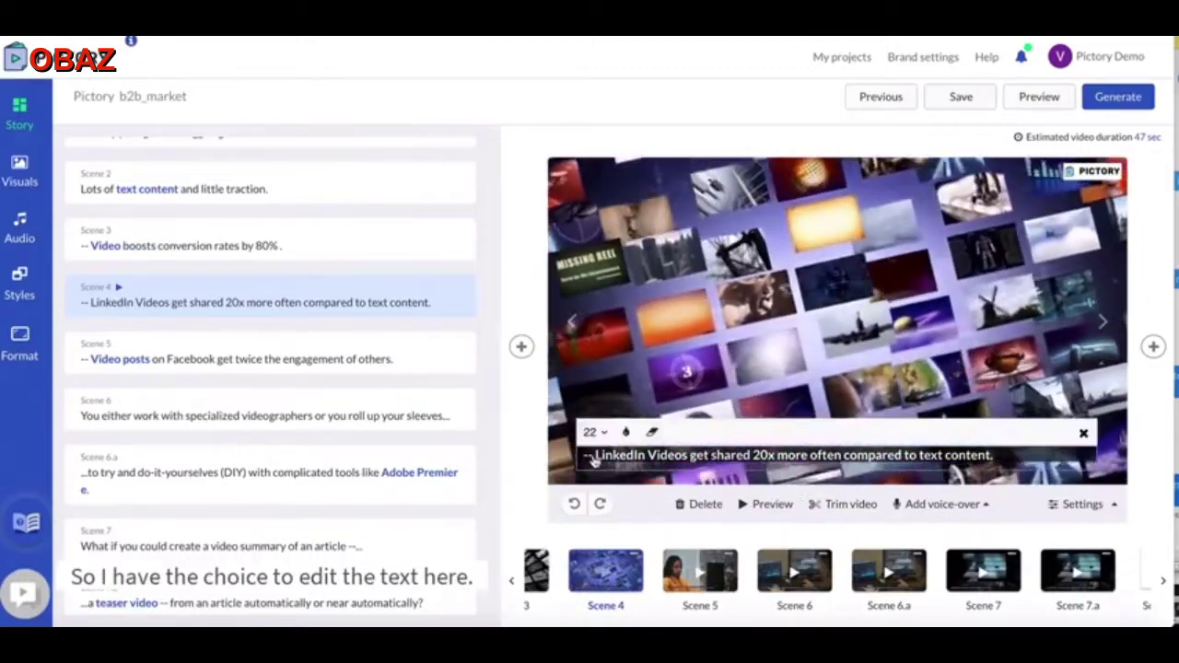
key(BackSpace)
key(BackSpace)
key(BackSpace)
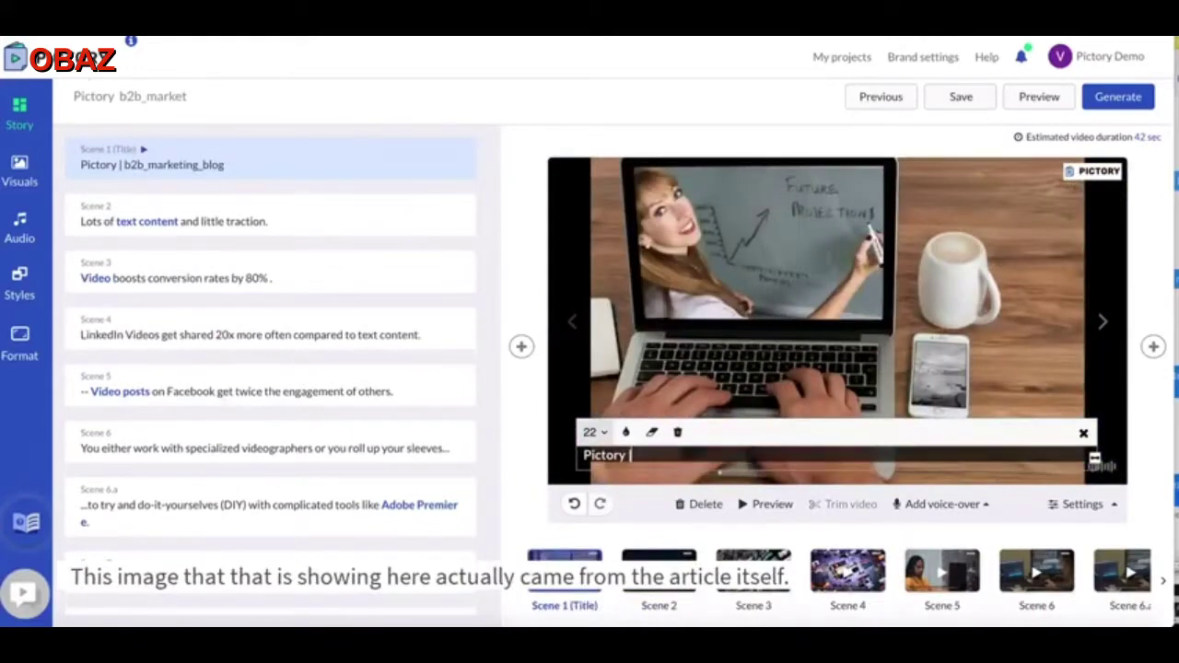
click(893, 279)
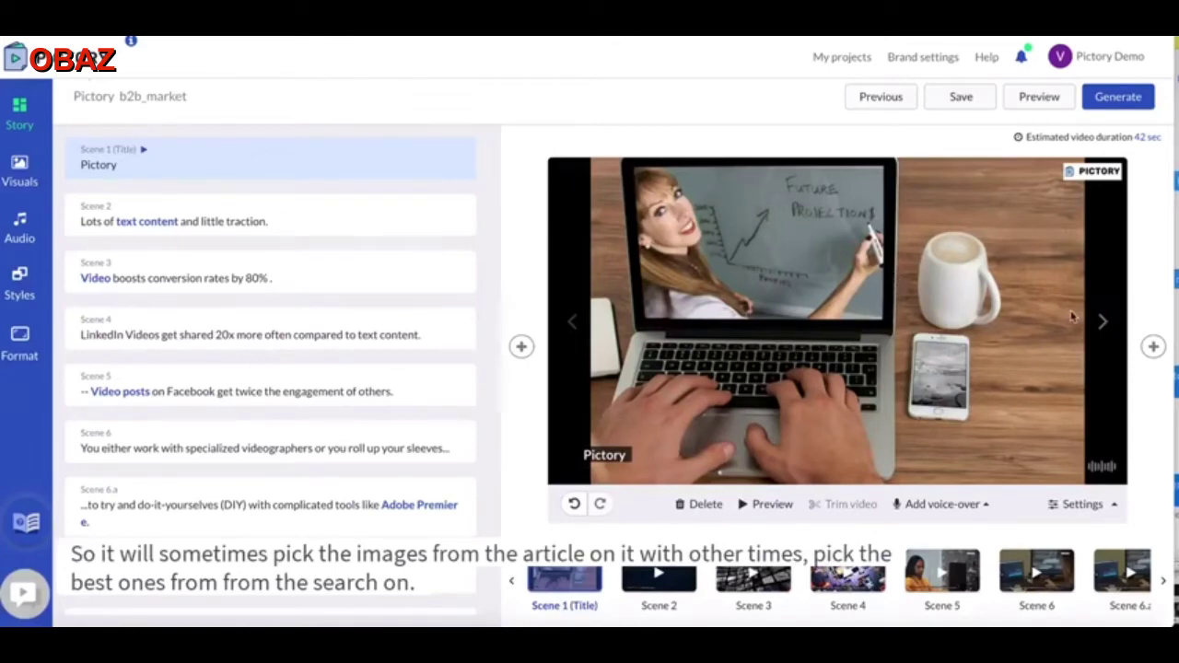
click(1102, 320)
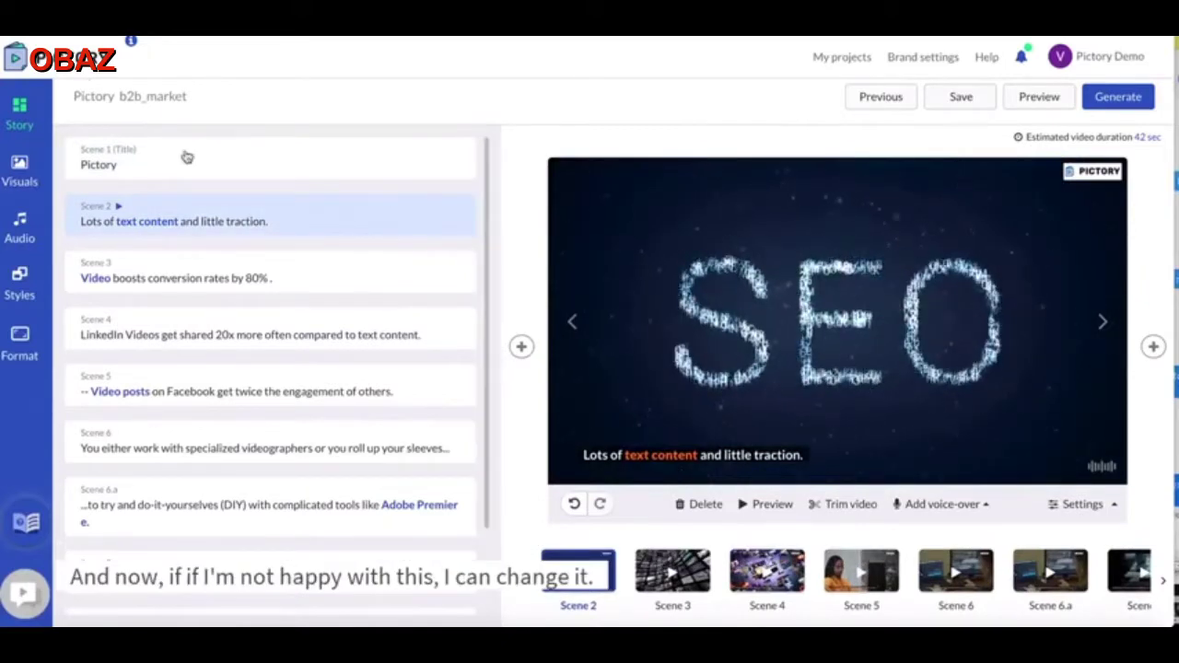
click(24, 176)
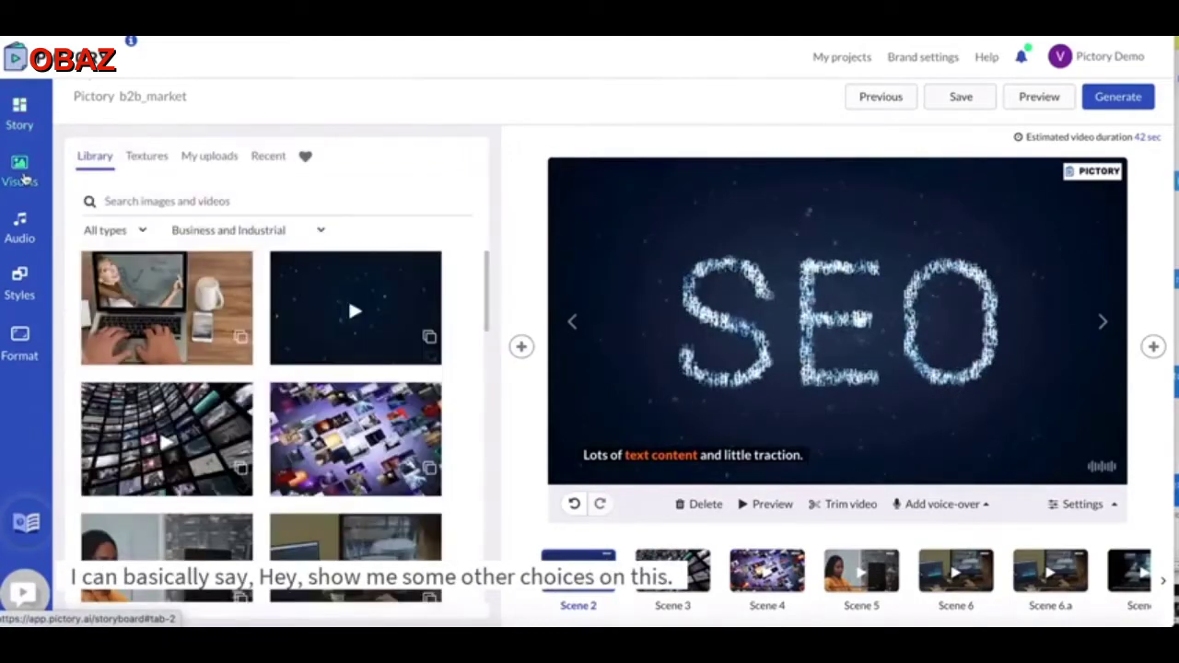
Swap Scene 2's SEO clip for the similar glowing WEB globe animation, then show the music library
scroll(265, 472, down, 1)
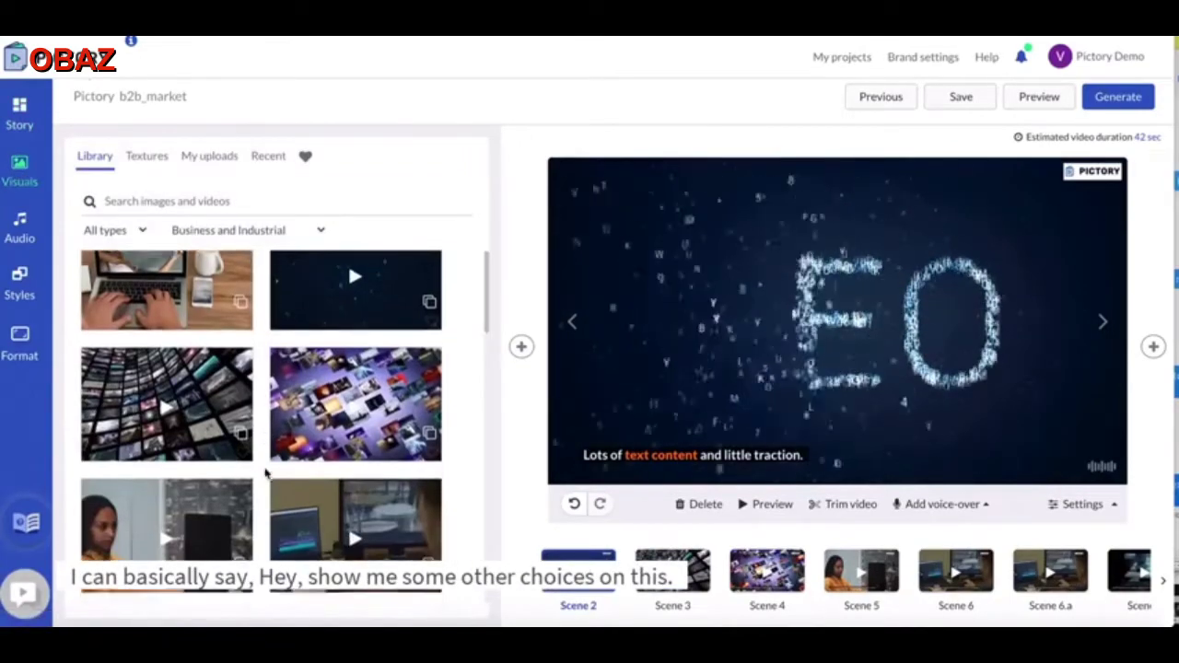
scroll(348, 298, up, 1)
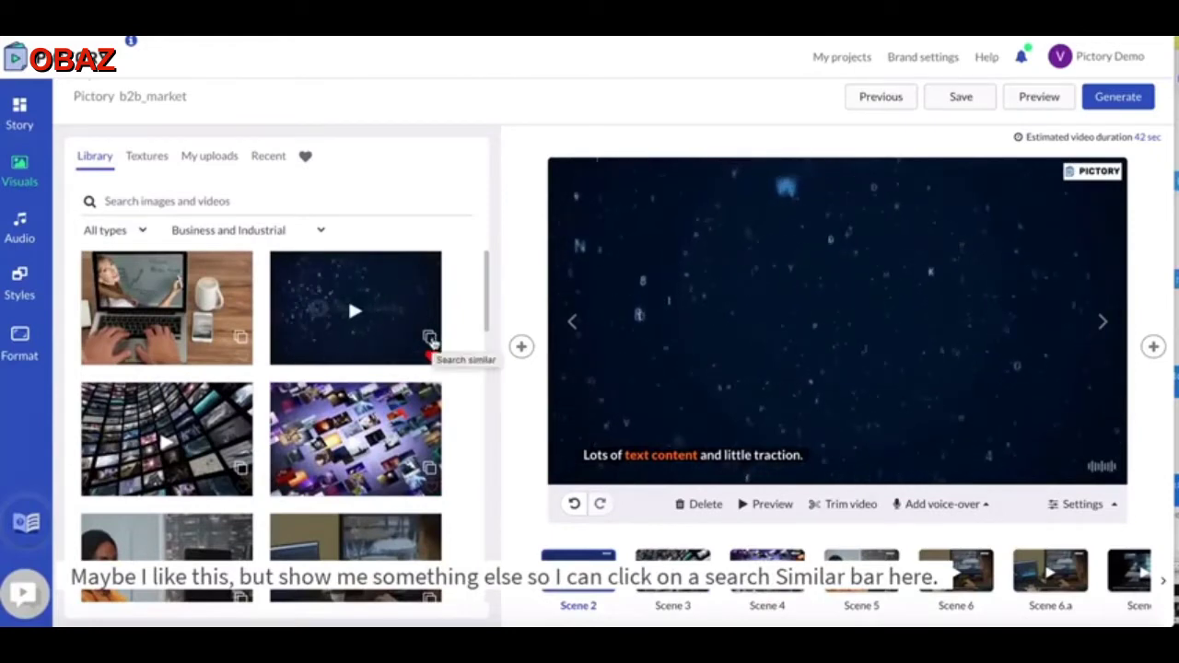
click(430, 338)
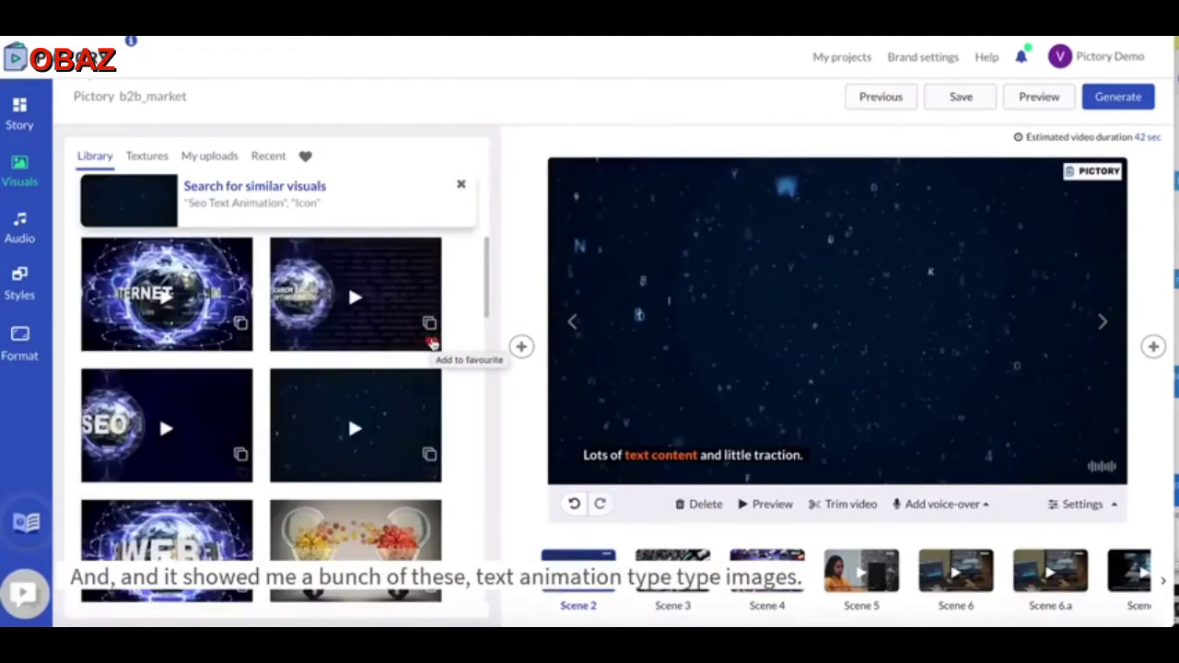
scroll(322, 519, down, 1)
scroll(321, 519, down, 4)
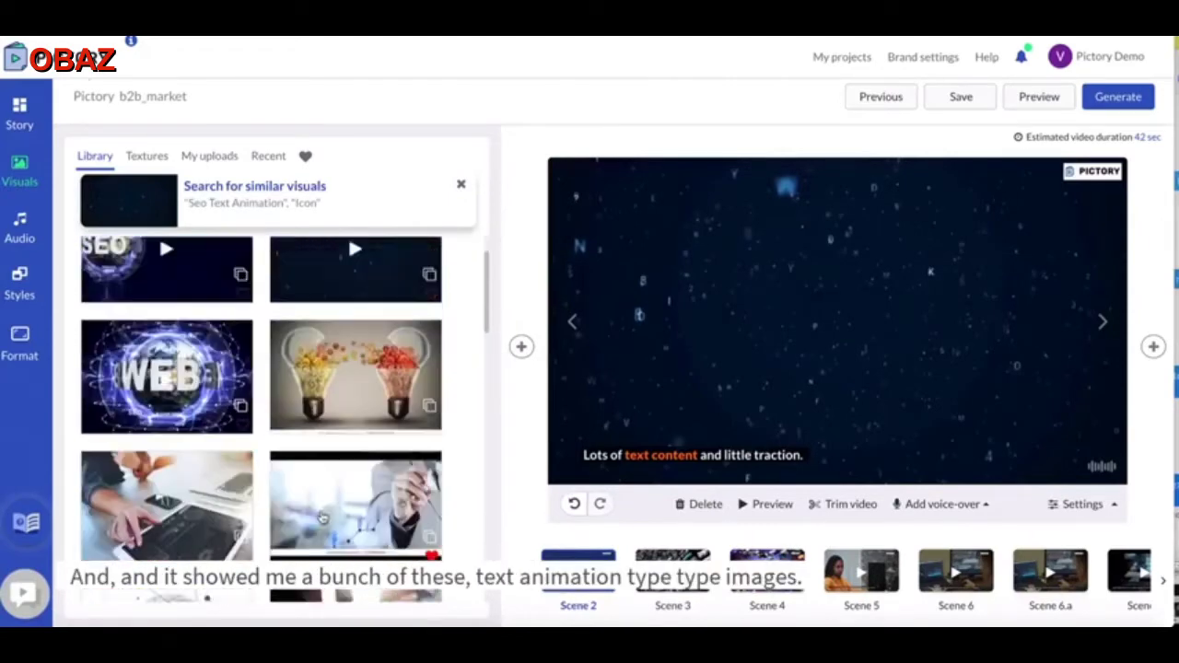
scroll(321, 518, down, 3)
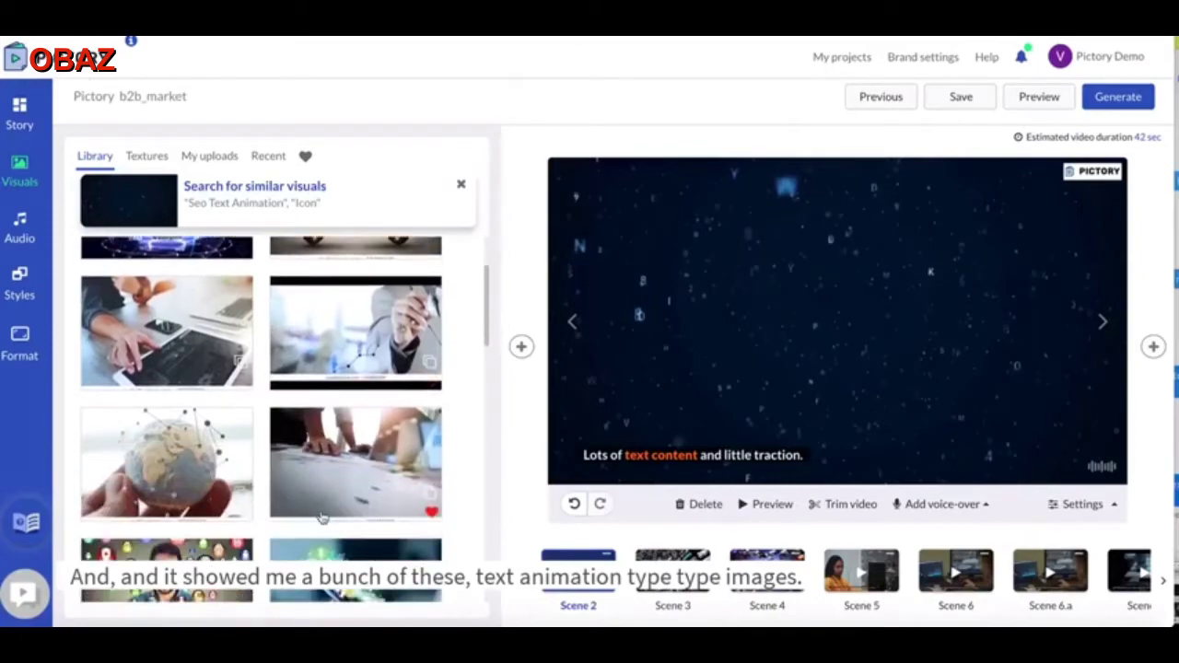
scroll(322, 518, up, 4)
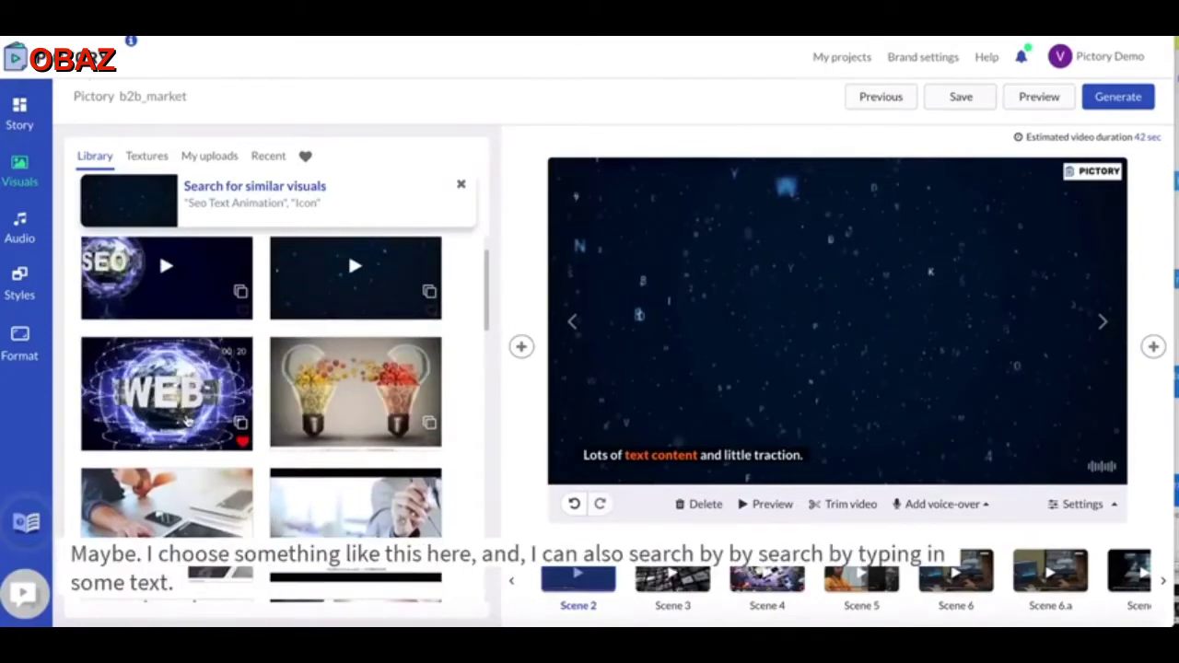
click(184, 418)
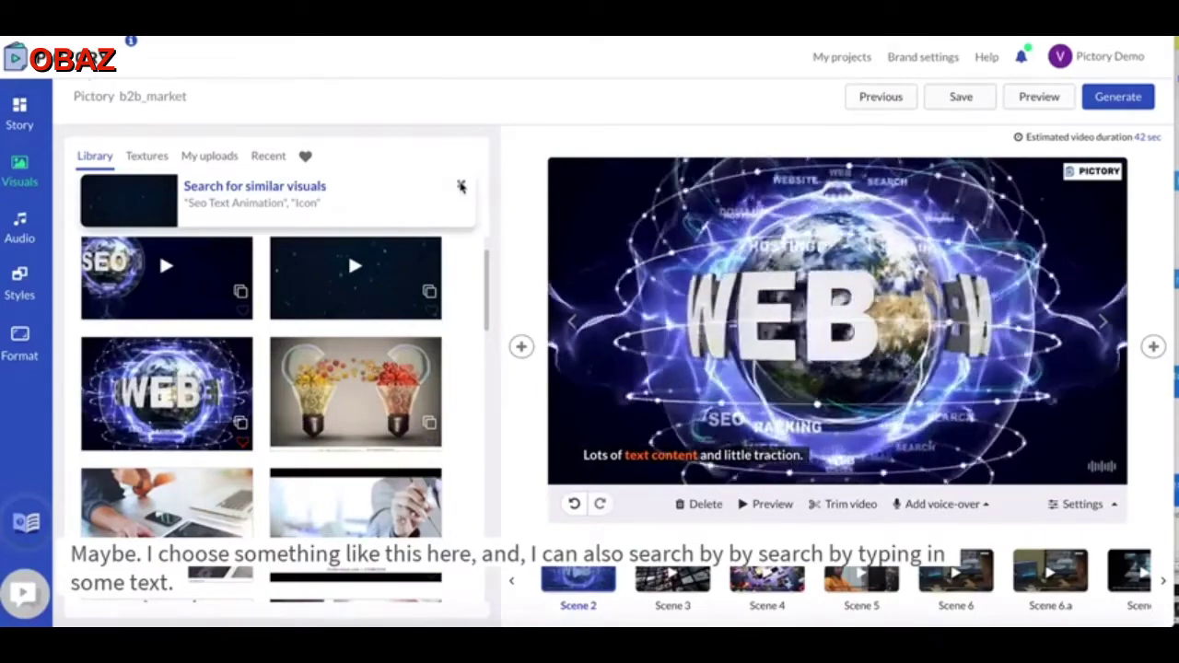
click(461, 187)
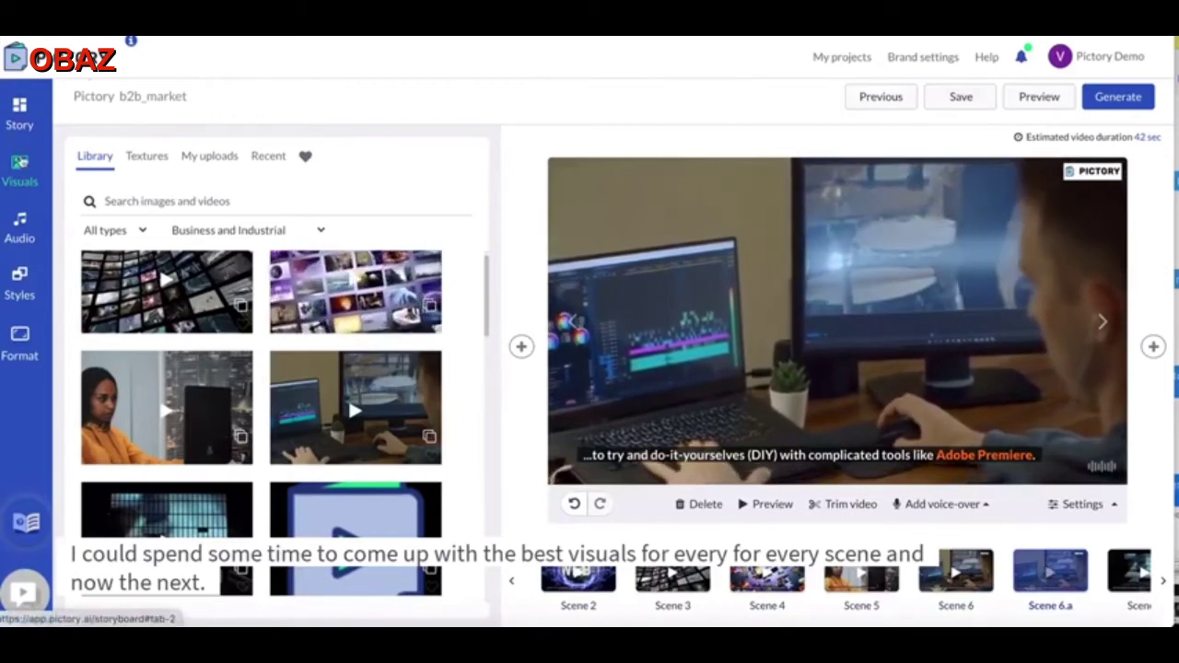
click(18, 232)
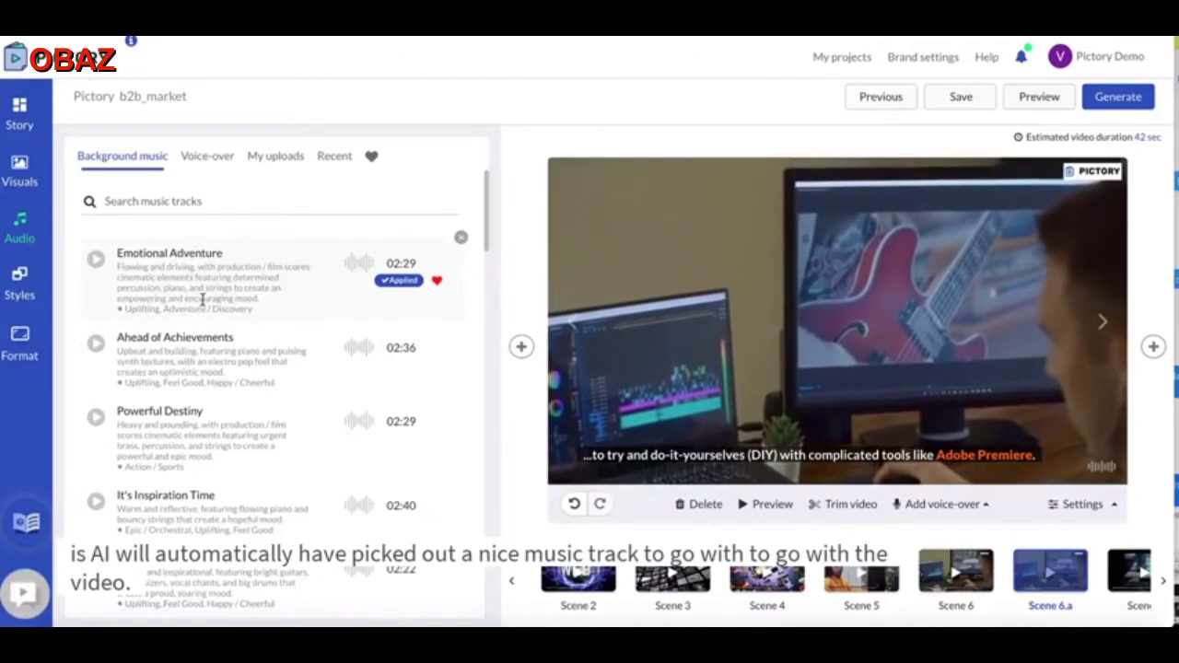
Apply the Matthew, male US English voice to the voice-over narration
click(207, 159)
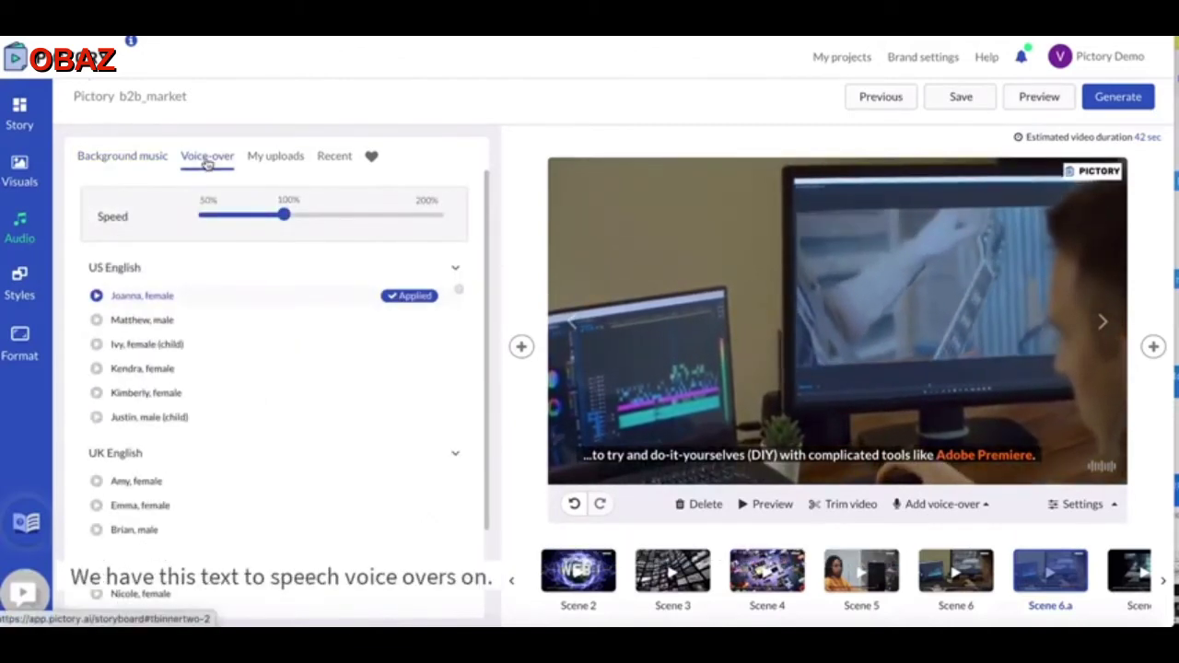
click(157, 319)
click(982, 511)
click(982, 511)
click(974, 505)
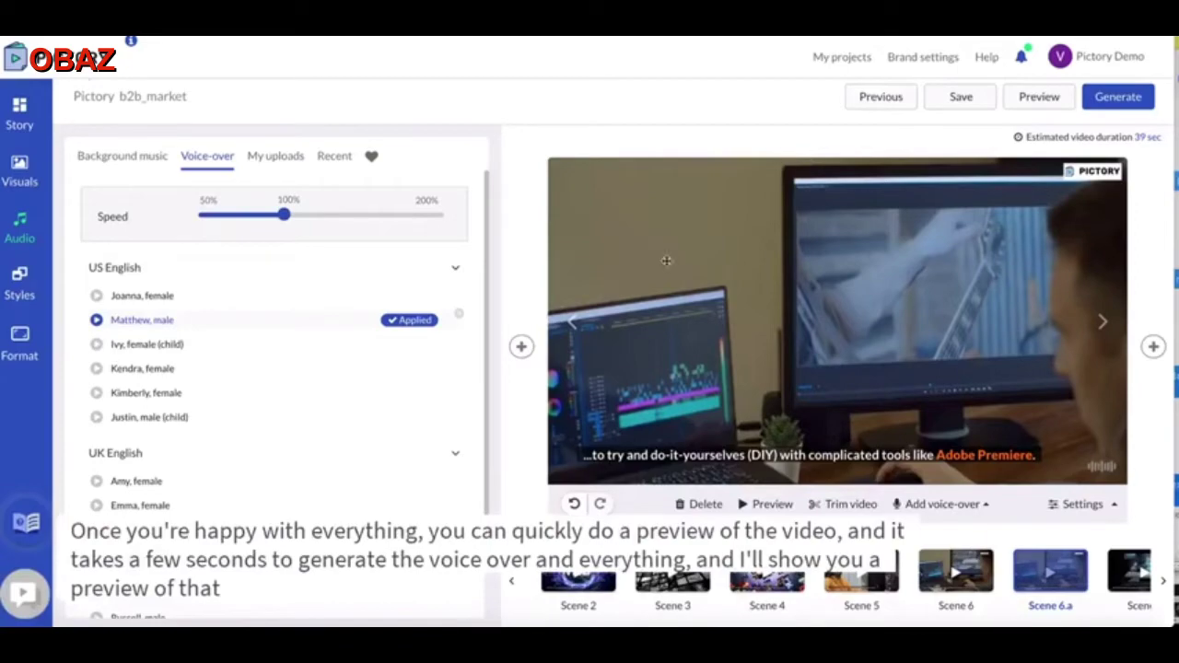
click(1036, 98)
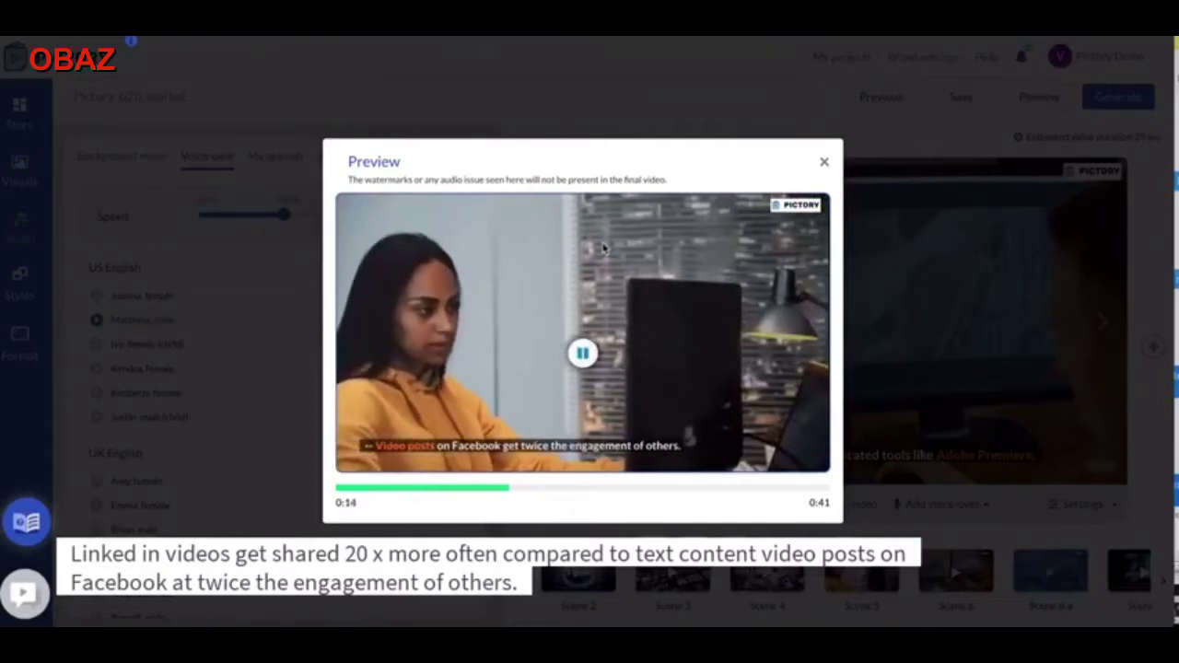
click(582, 355)
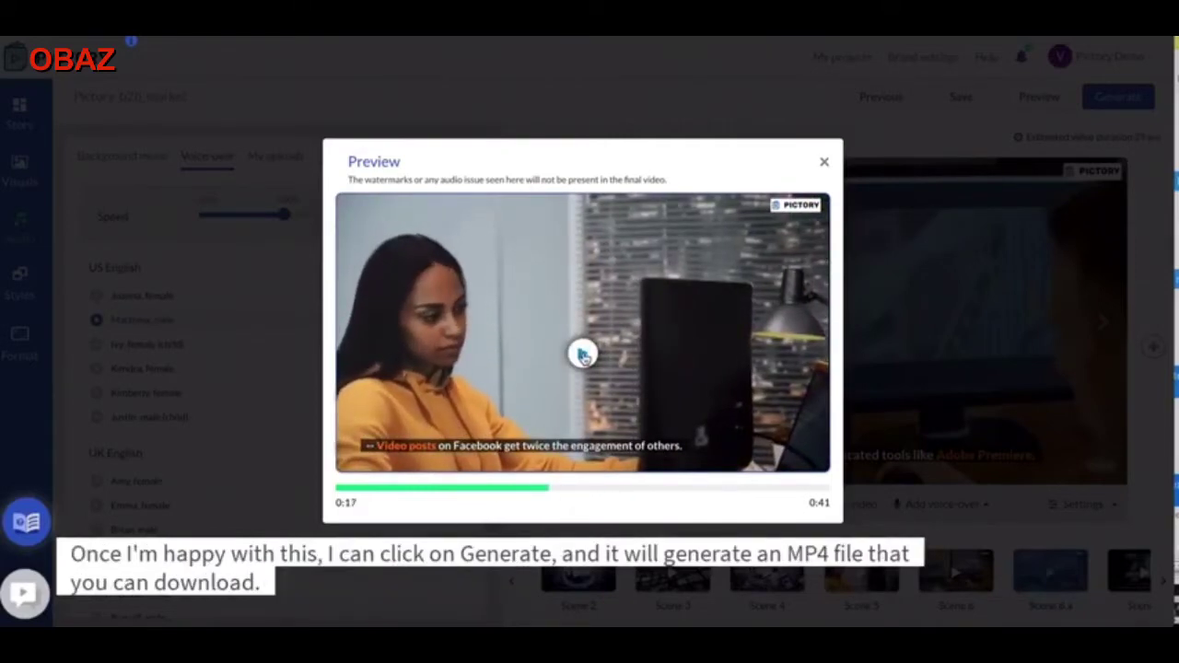
click(823, 165)
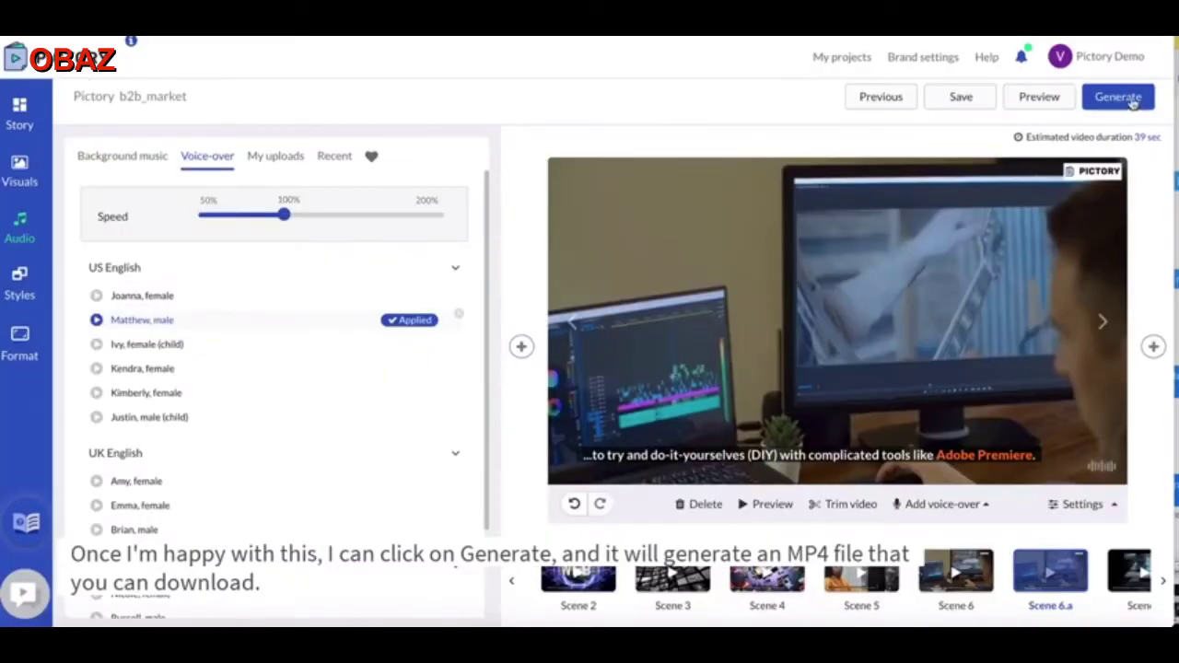